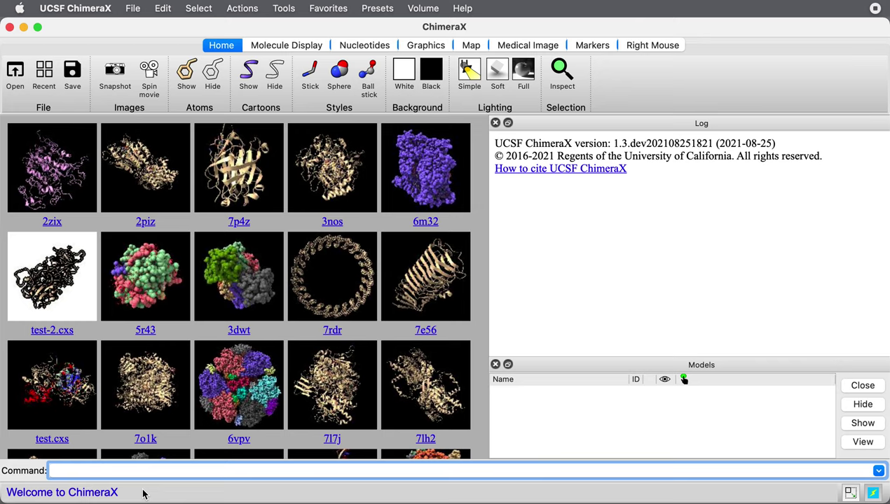
Step: Open the experimental structure 2zix with the 'open 2zix' command
text(open 2zix)
key(Return)
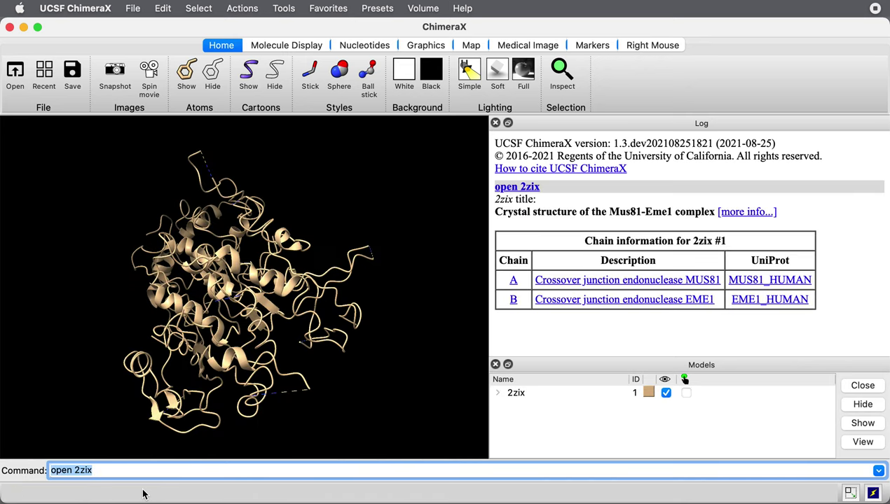
drag(114, 356, 223, 358)
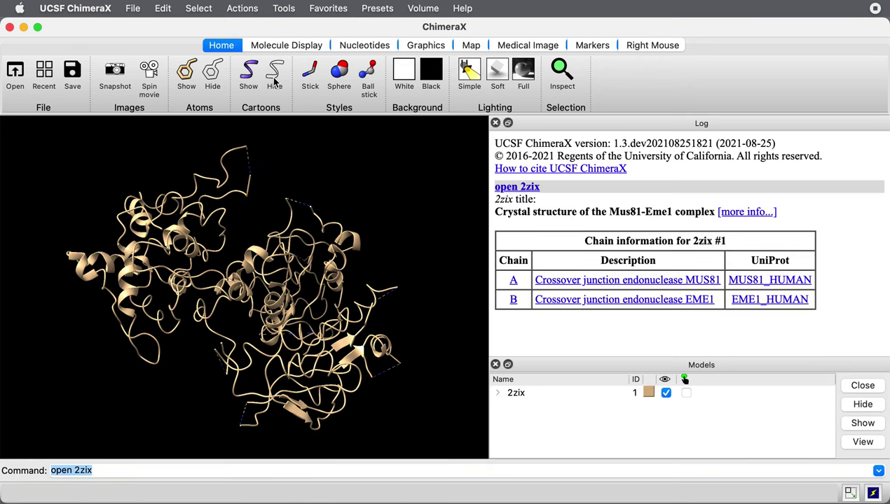
Step: Color 2zix by chain, making chain A purple and chain B salmon
click(293, 46)
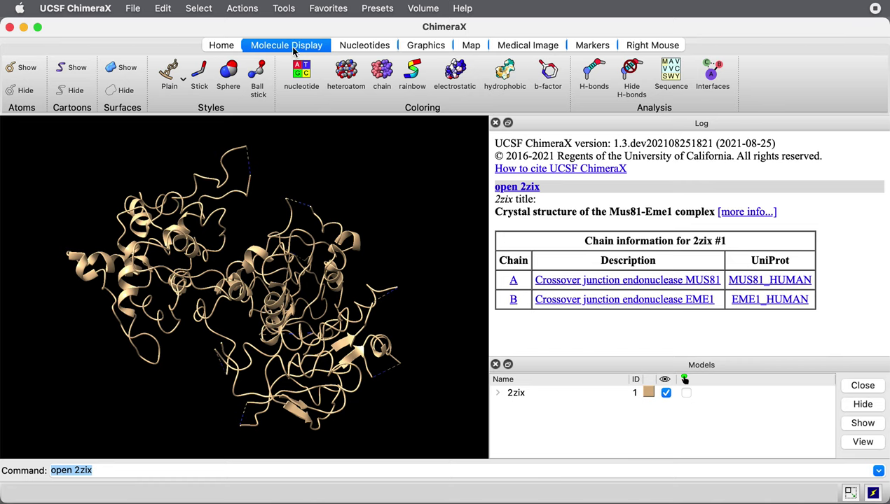
click(382, 71)
drag(329, 264, 316, 277)
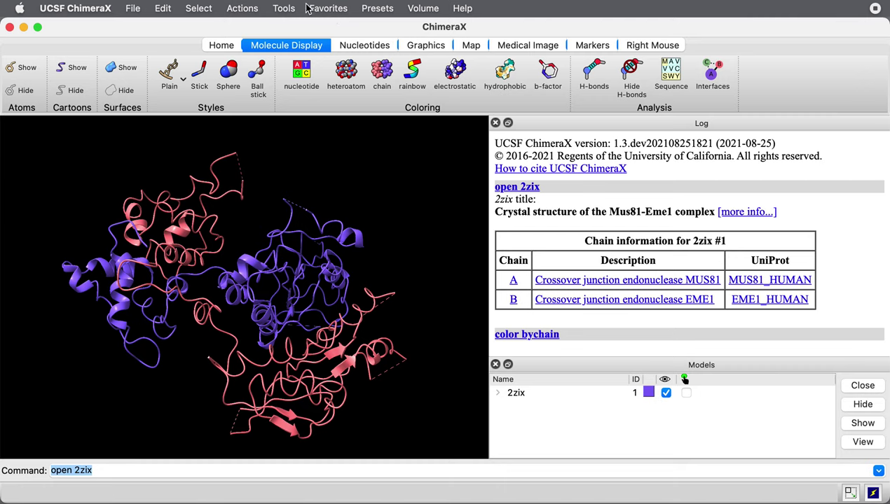
Step: Fetch AlphaFold models using sequence #1 and superimpose them on 2zix
click(285, 8)
mouse_move(319, 121)
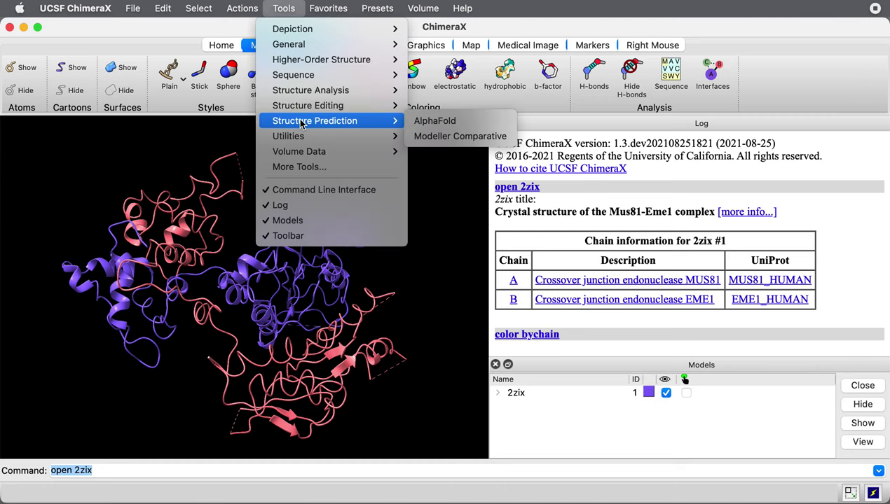
click(428, 124)
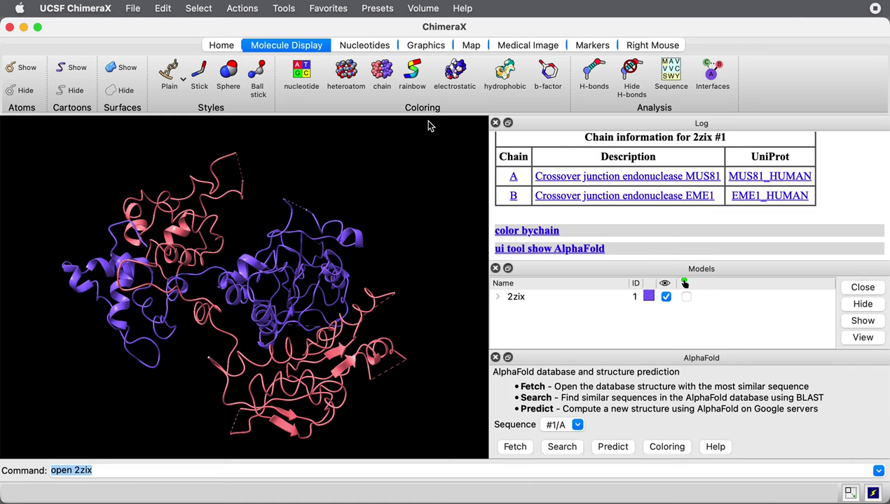
click(556, 425)
click(557, 465)
click(513, 448)
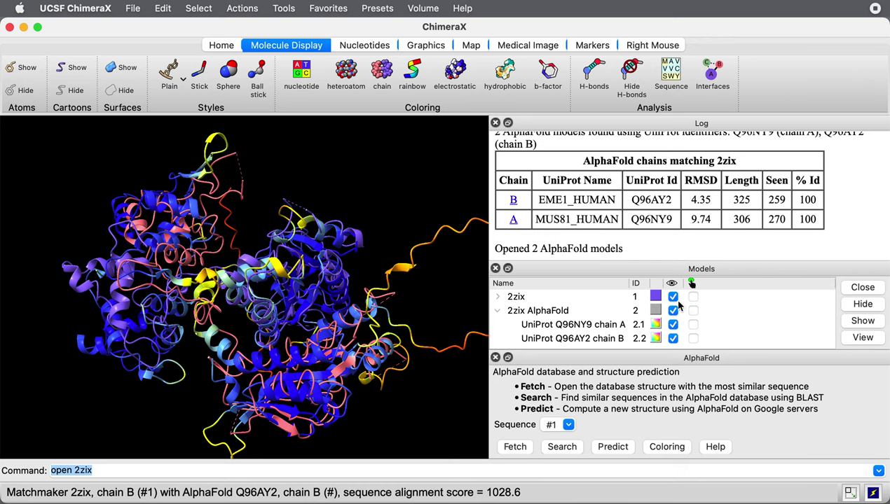
Step: Color both AlphaFold models light gray, then show 2zix again over them
click(672, 297)
mouse_move(222, 232)
mouse_down()
mouse_move(235, 222)
mouse_move(238, 236)
mouse_move(224, 234)
mouse_up()
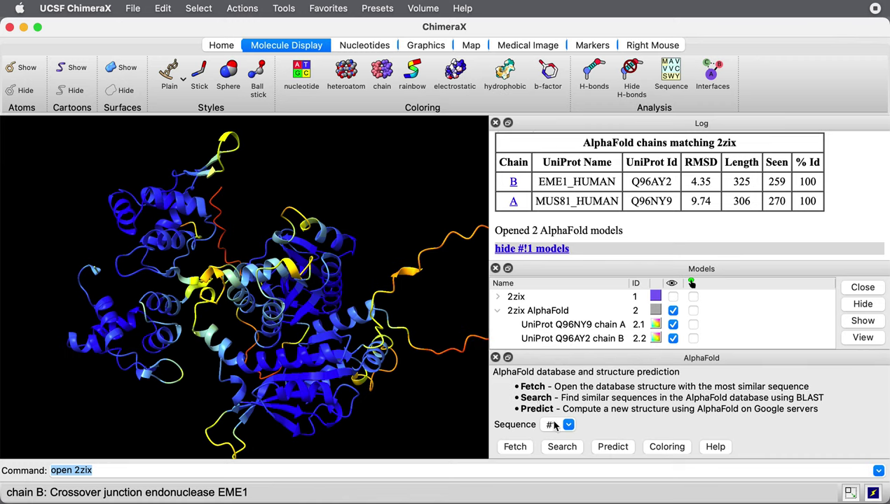
click(666, 446)
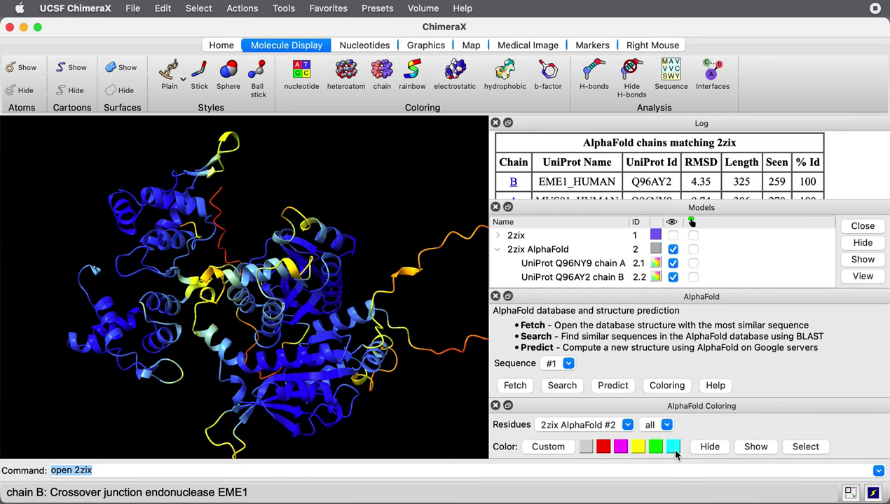
click(583, 451)
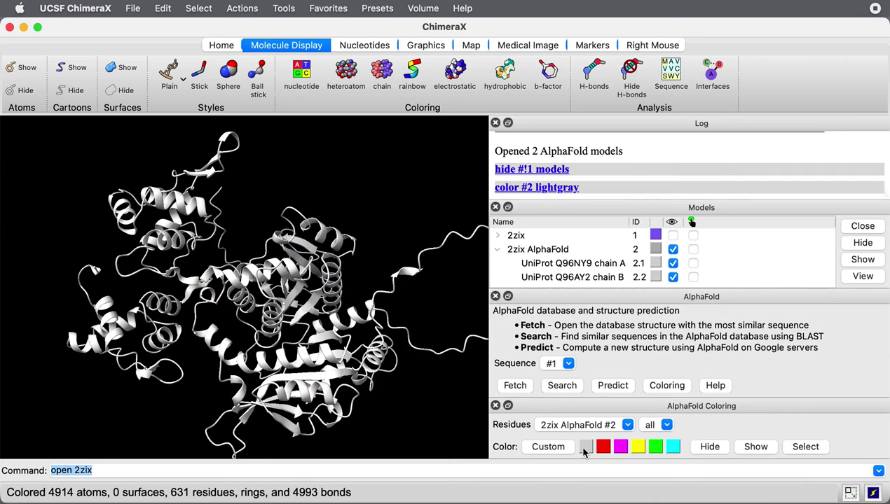
click(673, 235)
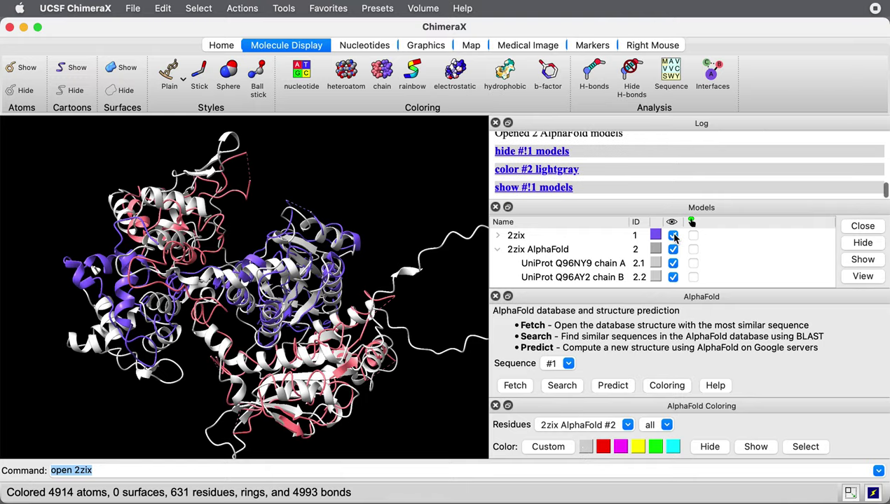
drag(258, 298, 345, 280)
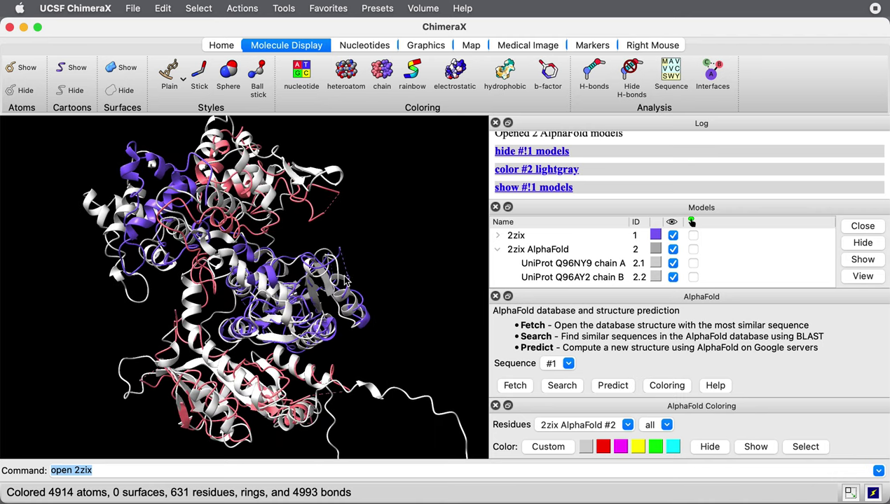
Step: Apply the Cylinders/Stubs preset to the overlaid 2zix and AlphaFold models
click(373, 9)
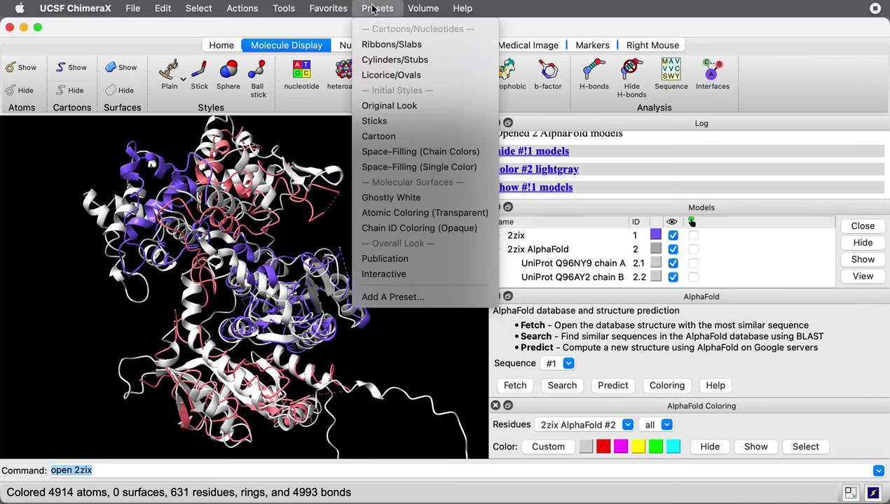
click(388, 60)
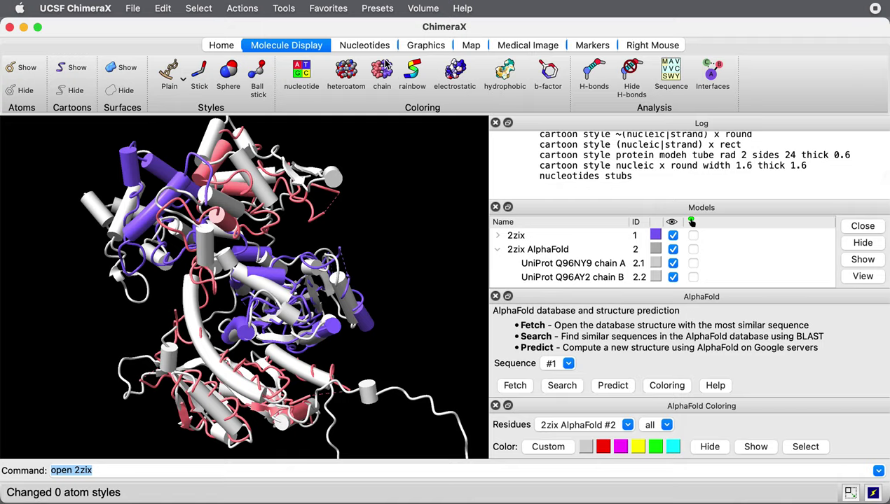
drag(179, 302, 198, 275)
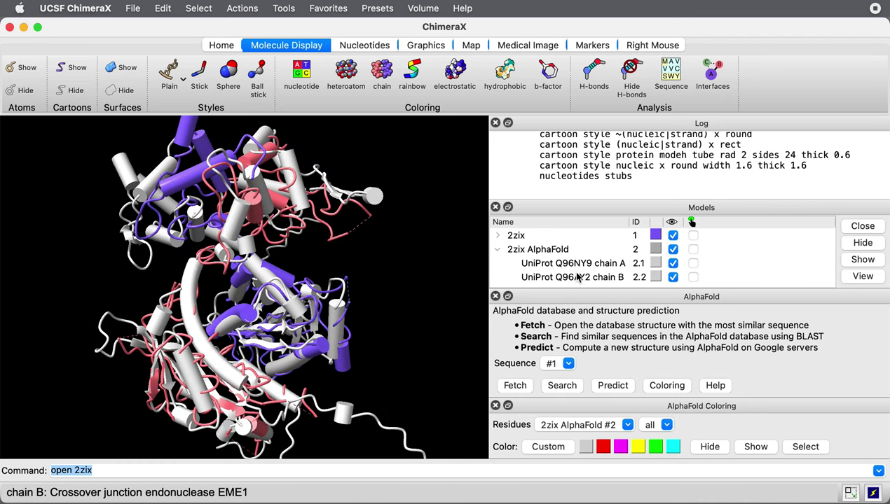
Step: Hide AlphaFold model #2.2 (UniProt Q96AY2 chain B) and inspect the chain A fit
click(672, 278)
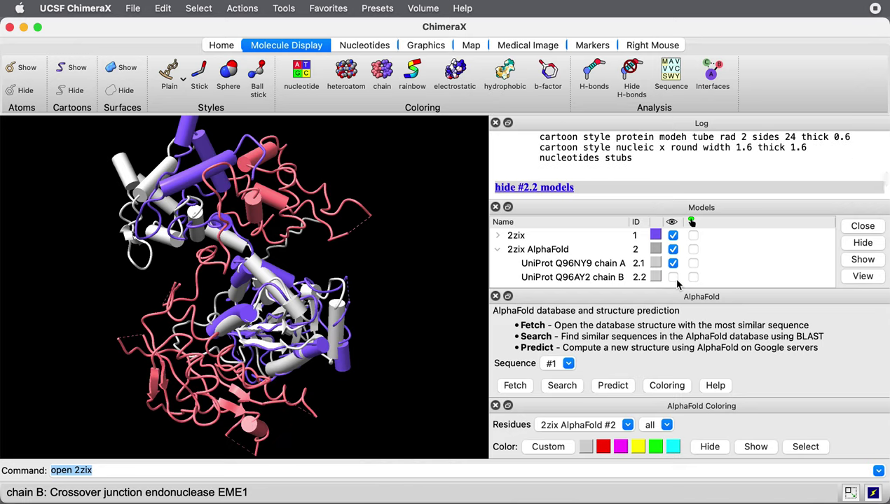
drag(280, 287, 203, 258)
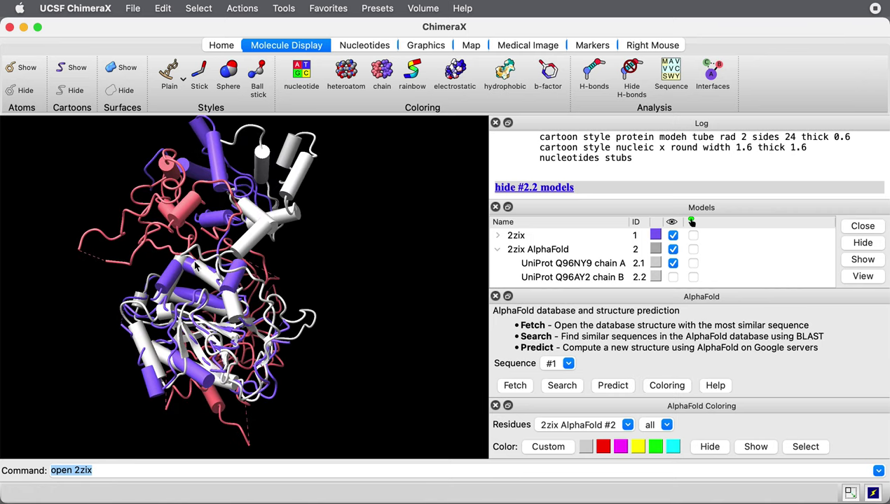
mouse_move(145, 365)
drag(169, 361, 164, 382)
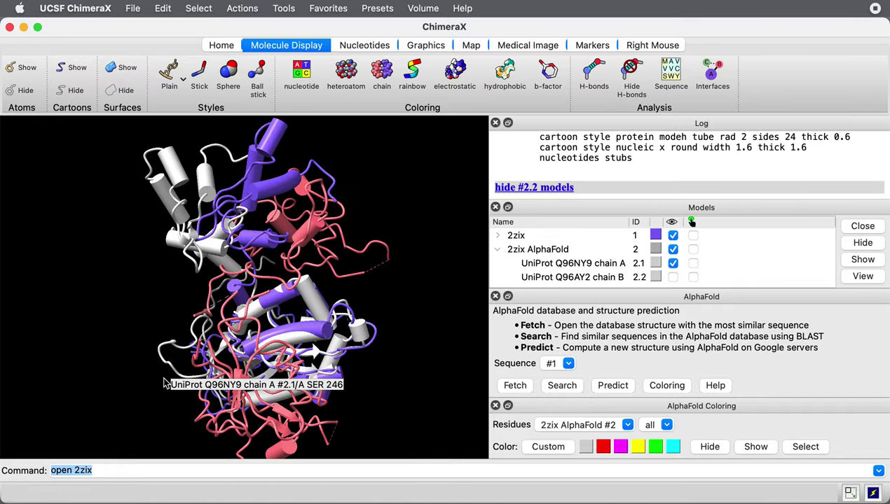
mouse_move(223, 242)
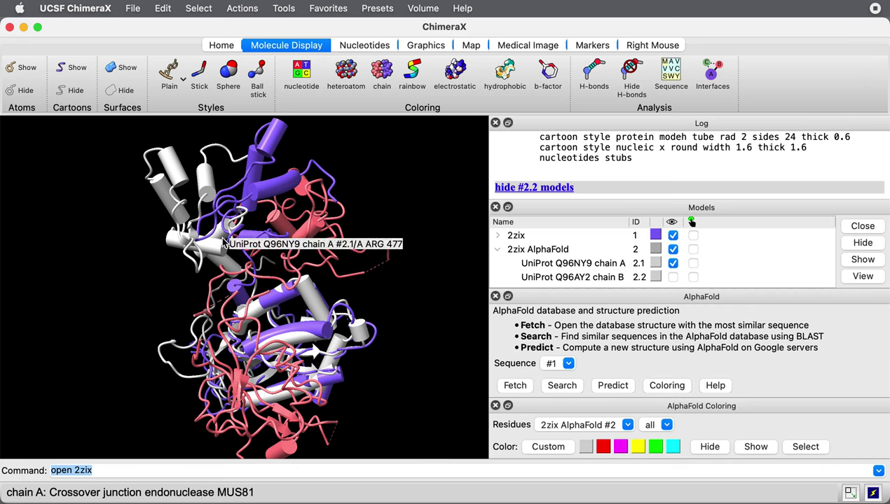
mouse_move(303, 240)
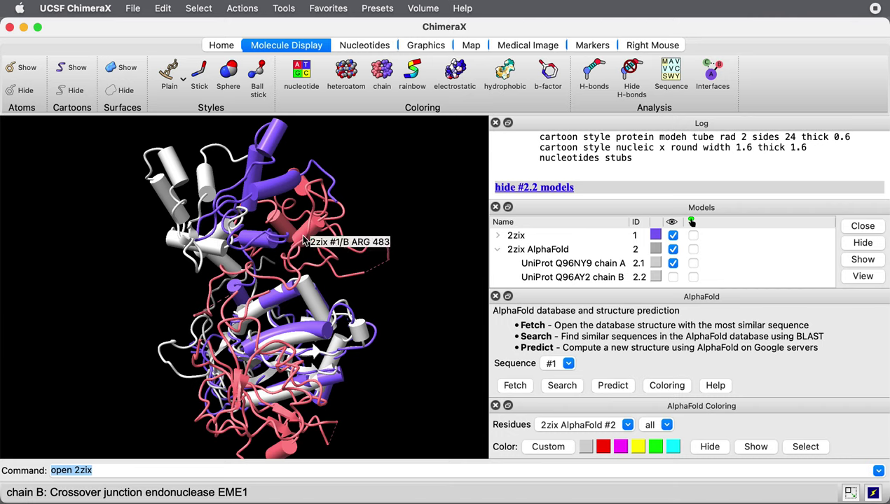
drag(235, 343, 475, 319)
Step: Color red the AlphaFold residues with C-alpha distance over 5 Å from 2zix
click(650, 425)
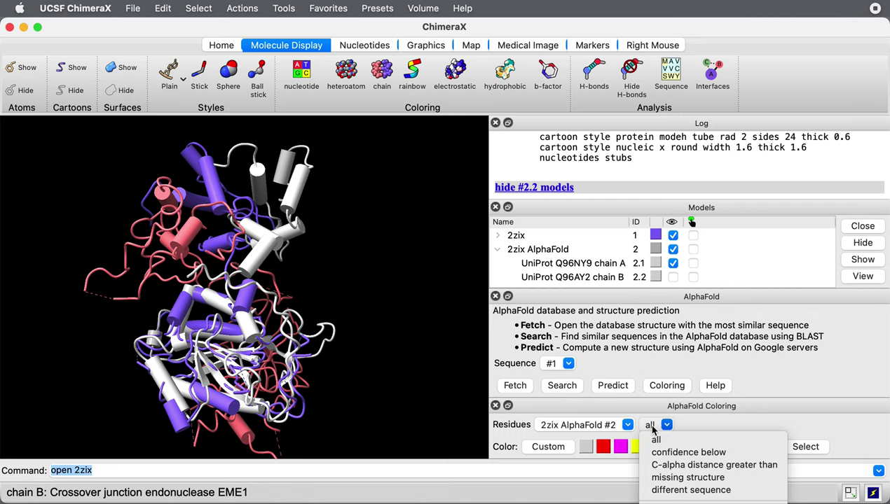
click(661, 465)
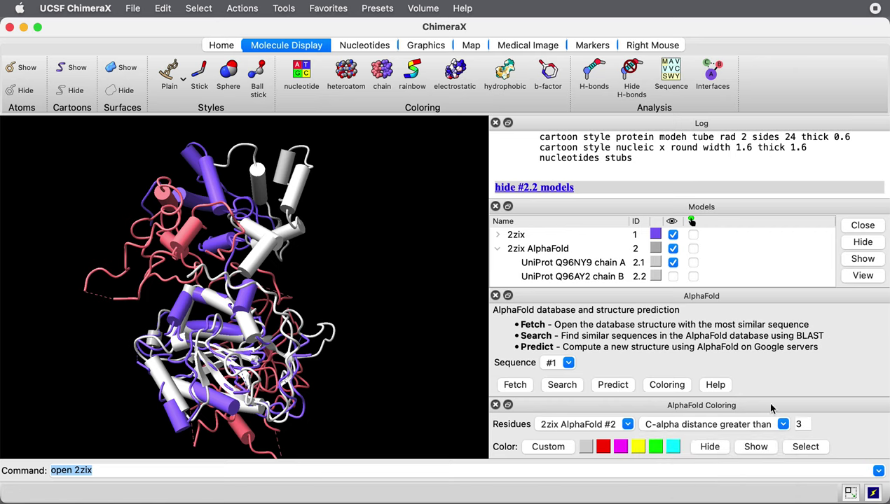
double_click(802, 425)
click(604, 450)
drag(339, 299, 354, 324)
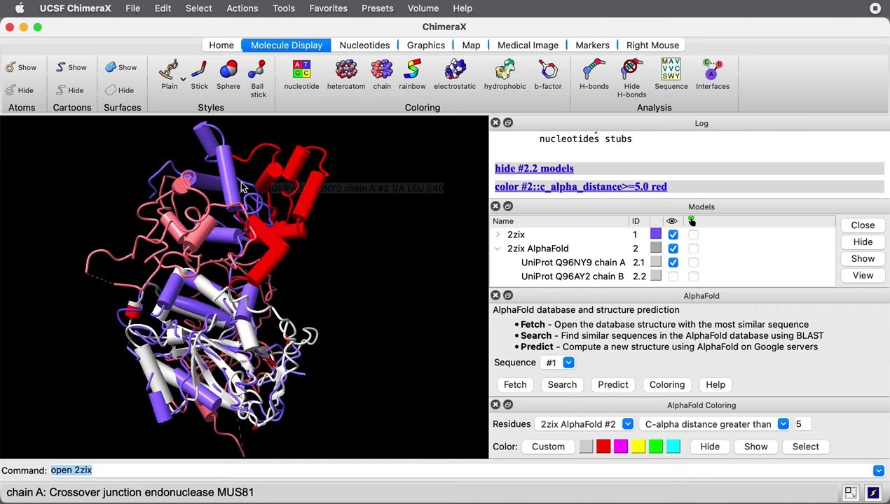
drag(264, 221, 284, 211)
drag(212, 270, 237, 260)
drag(232, 266, 269, 193)
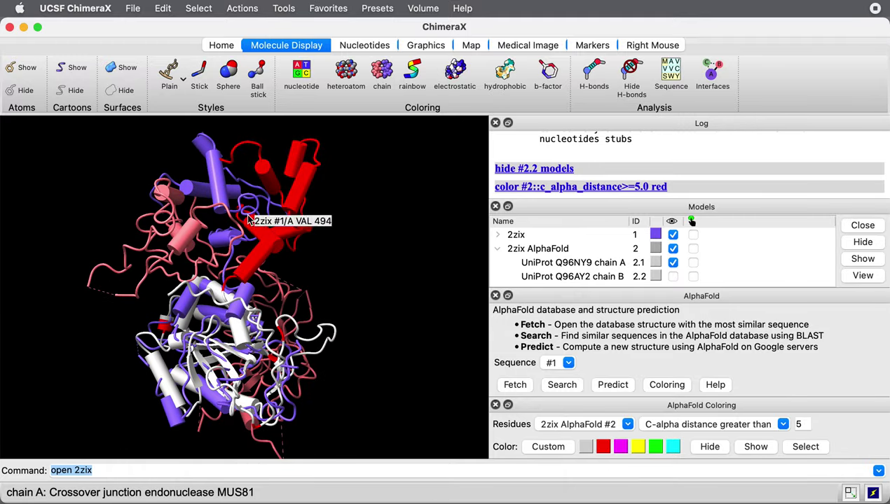